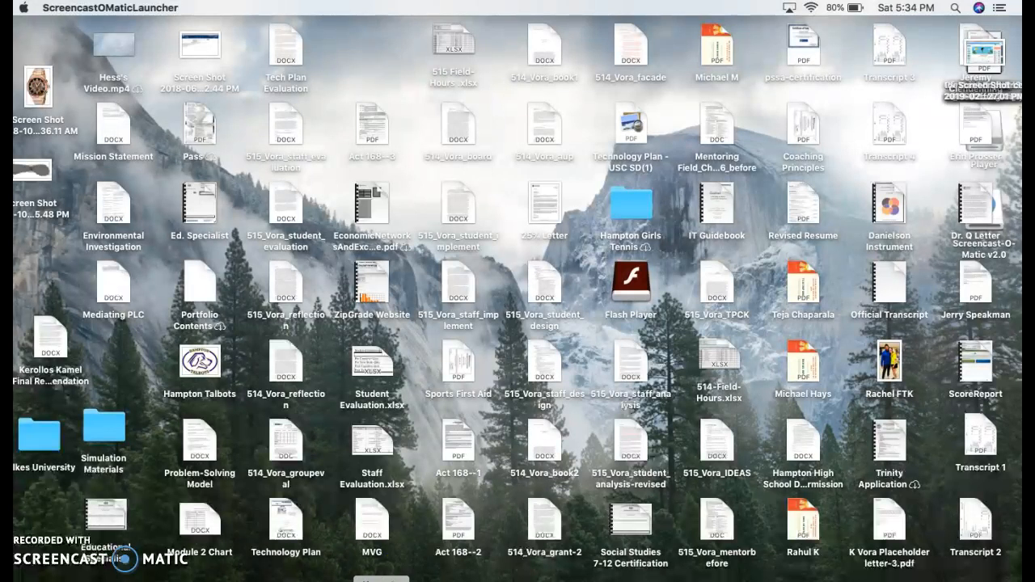
Search the computer for garageband and launch the GarageBand application.
{"action": "left_click", "coordinate": [956, 10]}
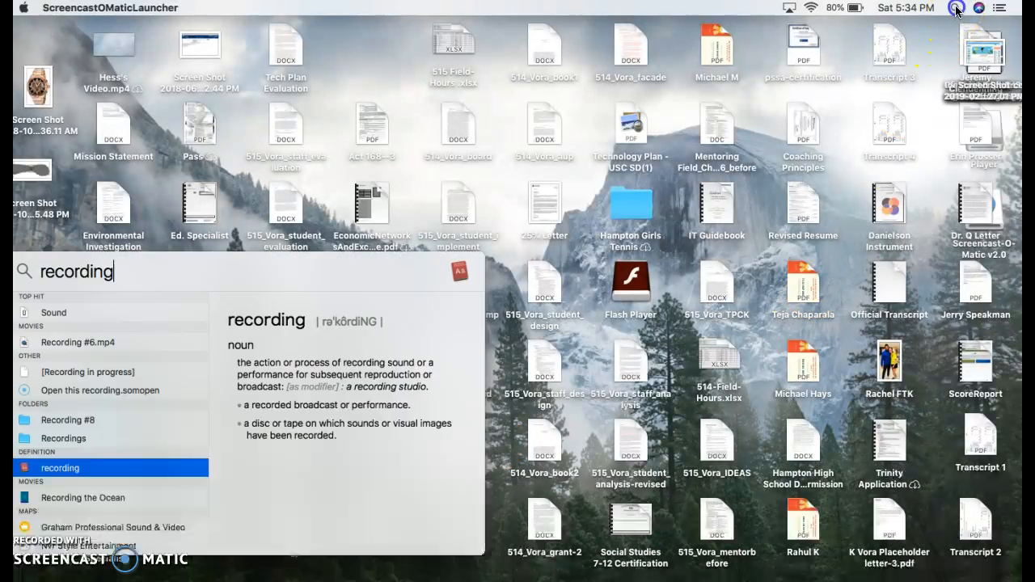
{"action": "key", "text": "BackSpace"}
{"action": "key", "text": "BackSpace"}
{"action": "key", "text": "BackSpace"}
{"action": "key", "text": "BackSpace"}
{"action": "key", "text": "BackSpace"}
{"action": "key", "text": "BackSpace"}
{"action": "key", "text": "BackSpace"}
{"action": "key", "text": "BackSpace"}
{"action": "key", "text": "BackSpace"}
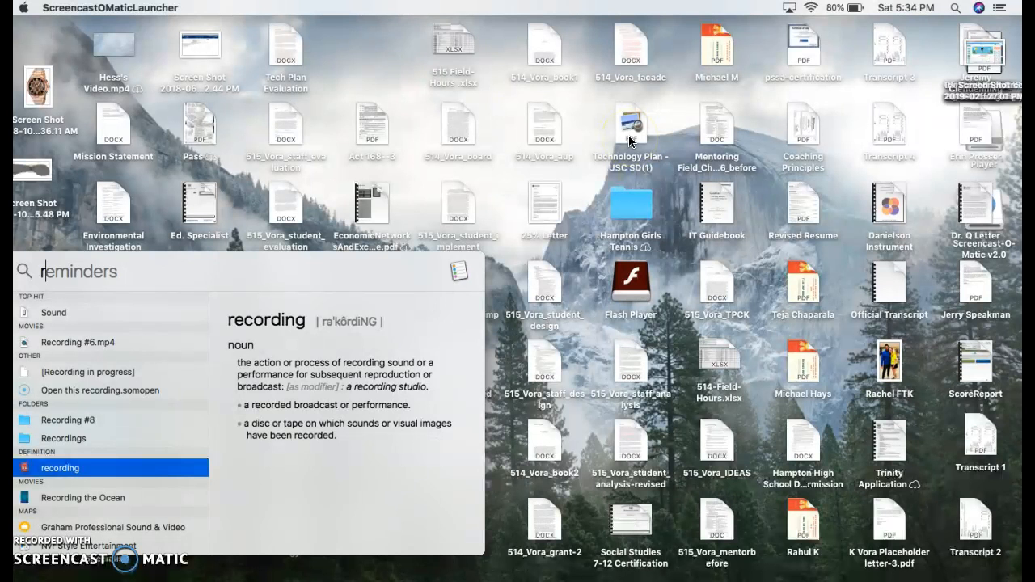
{"action": "type", "text": "garageba"}
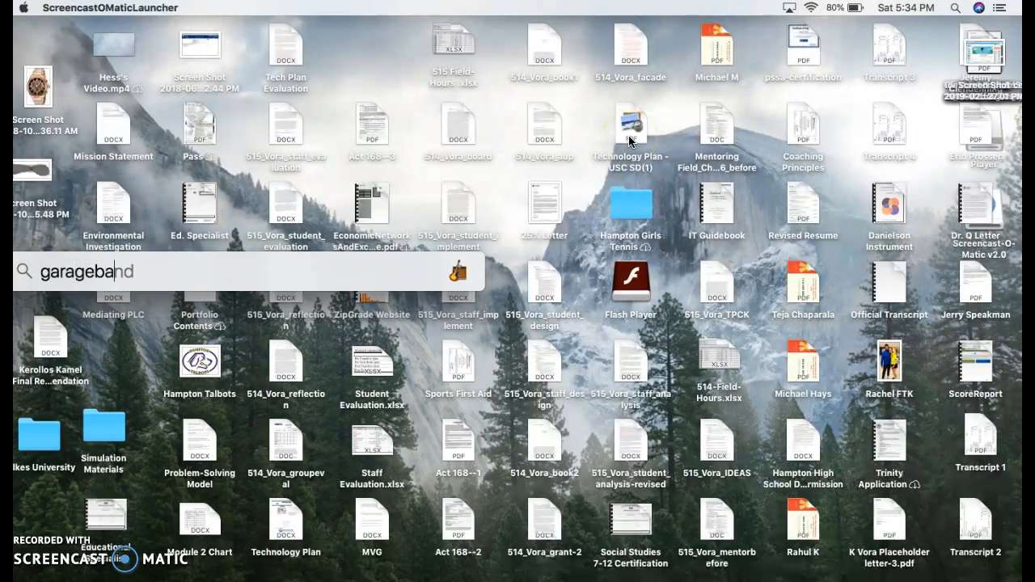
{"action": "type", "text": "nd"}
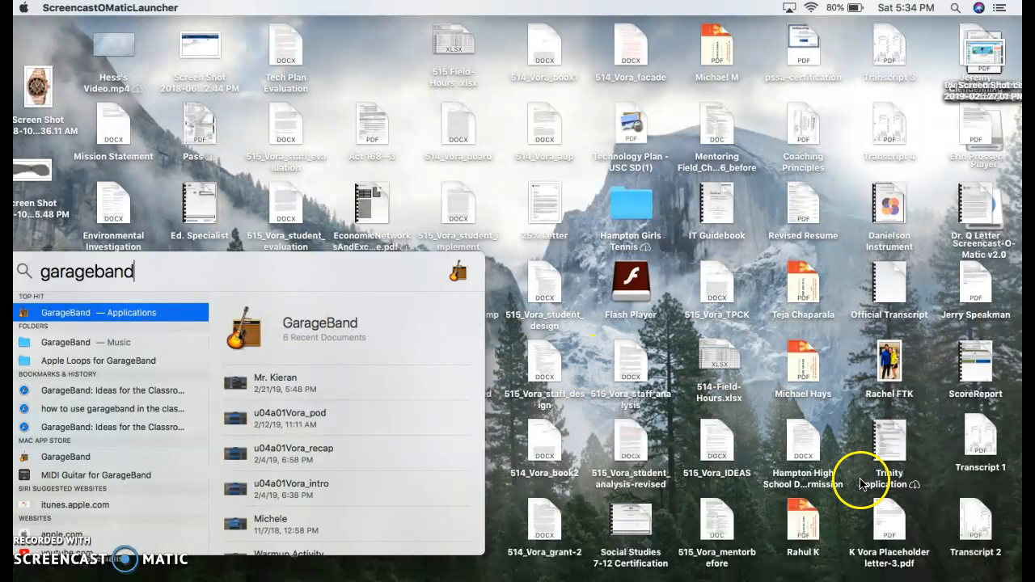
{"action": "key", "text": "Return"}
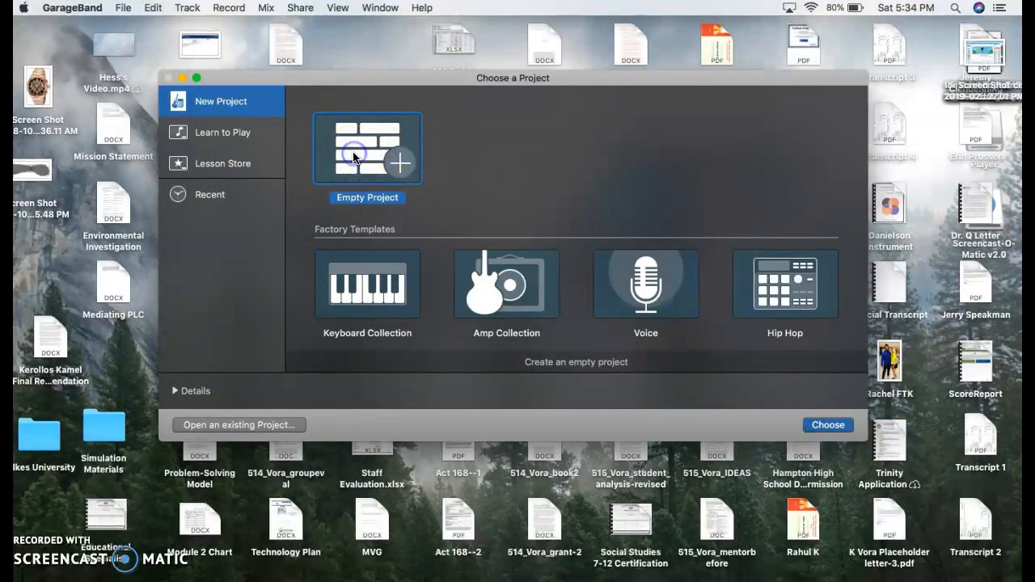
Create an empty project with a microphone audio track using Input 1 + 2.
{"action": "left_click", "coordinate": [842, 425]}
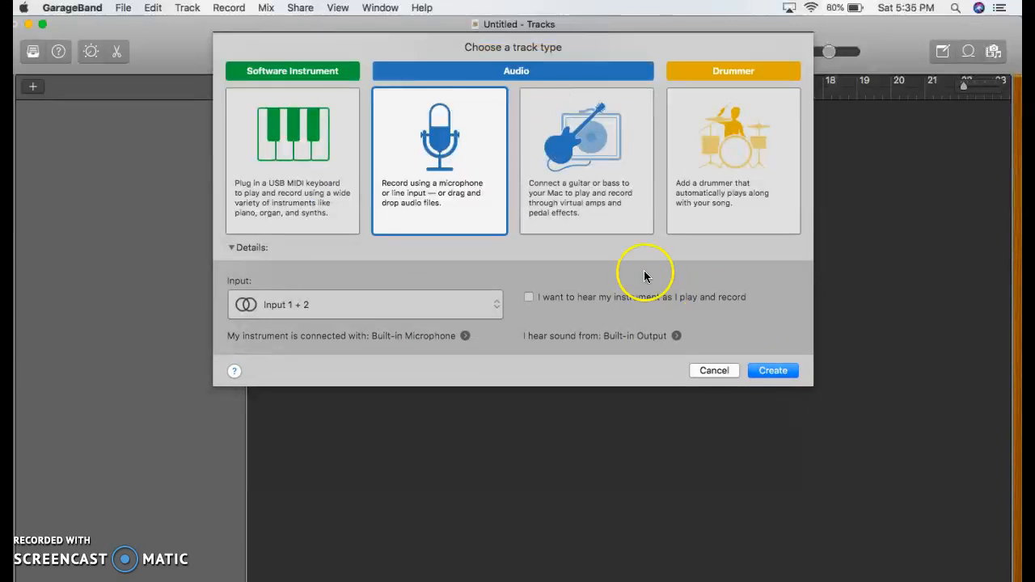
{"action": "left_click", "coordinate": [474, 149]}
{"action": "left_click", "coordinate": [773, 370]}
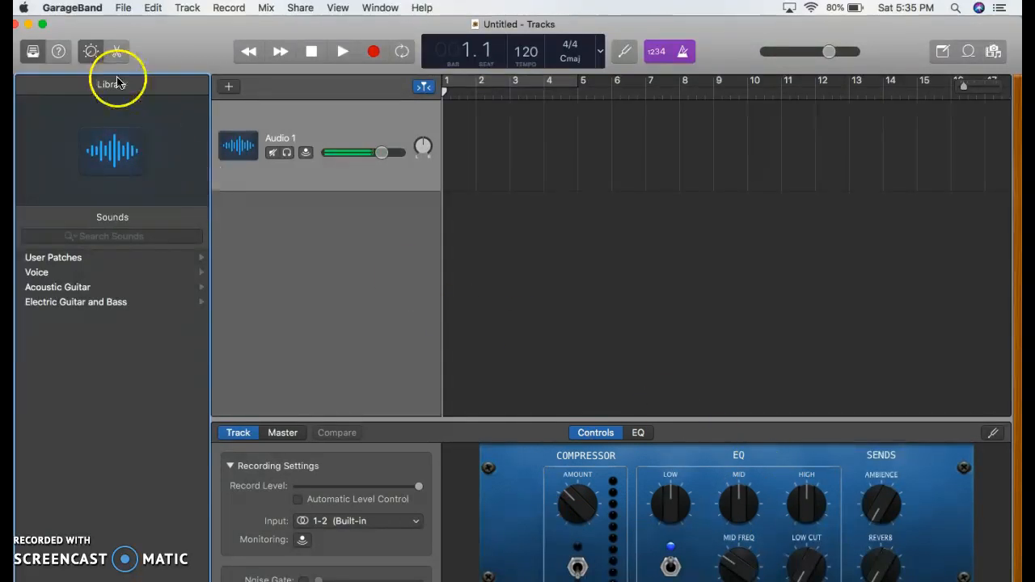
Hide the Smart Controls and turn off the metronome click, leaving the count-in on.
{"action": "left_click", "coordinate": [91, 53]}
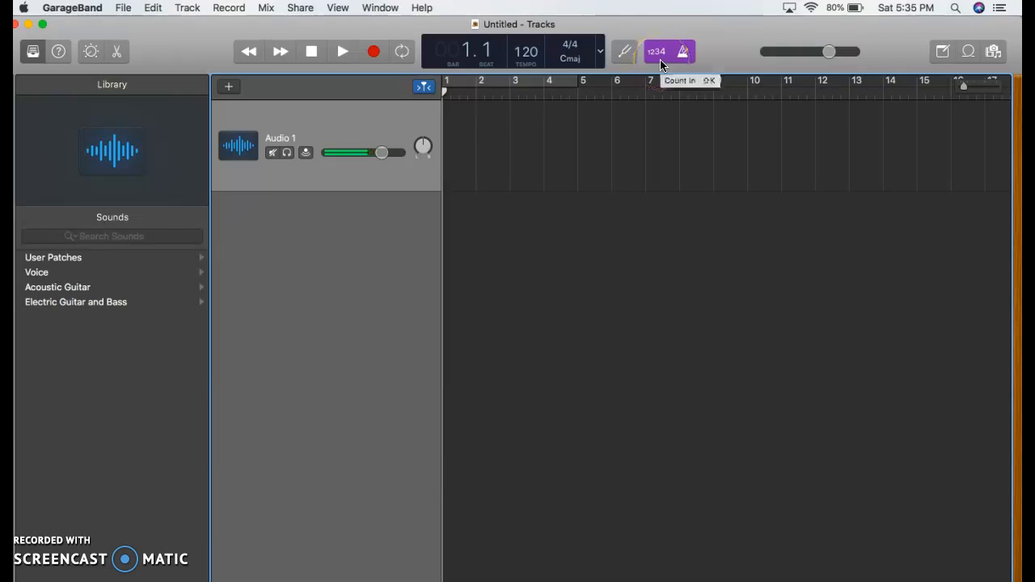
{"action": "left_click", "coordinate": [686, 58]}
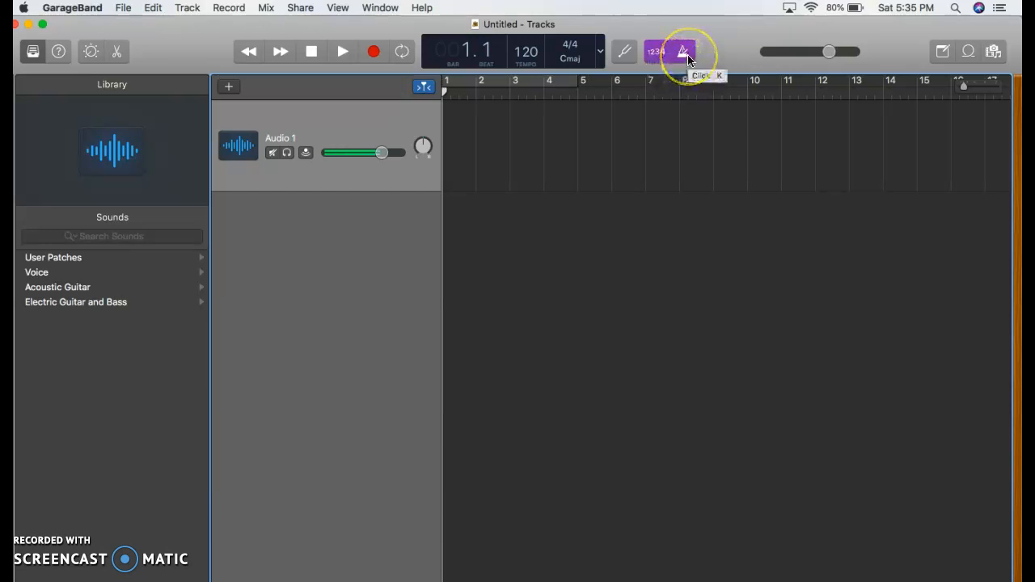
{"action": "left_click", "coordinate": [686, 57]}
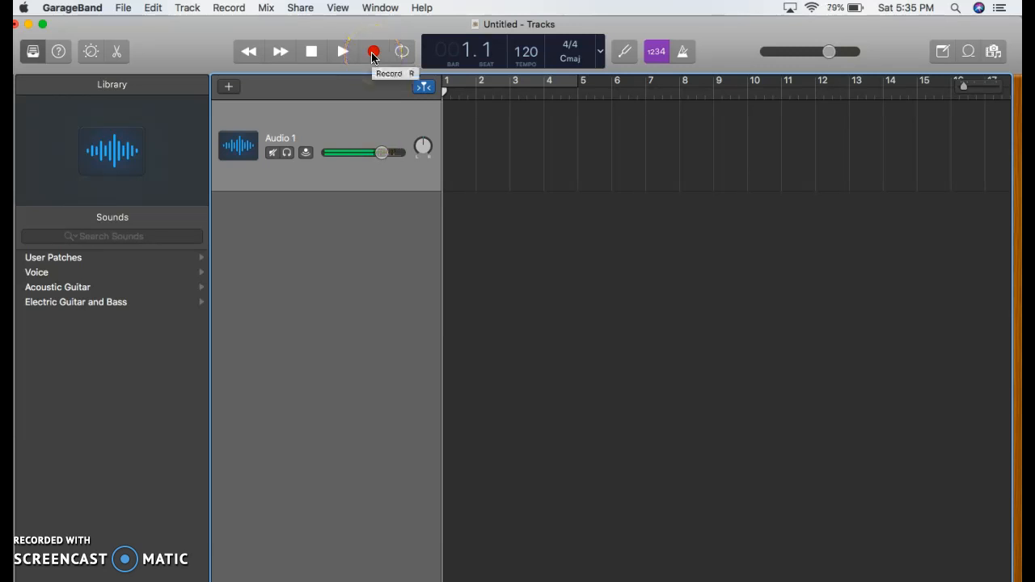
Record a voice clip about six bars long on the Audio 1 track and play back its beginning.
{"action": "left_click", "coordinate": [372, 53]}
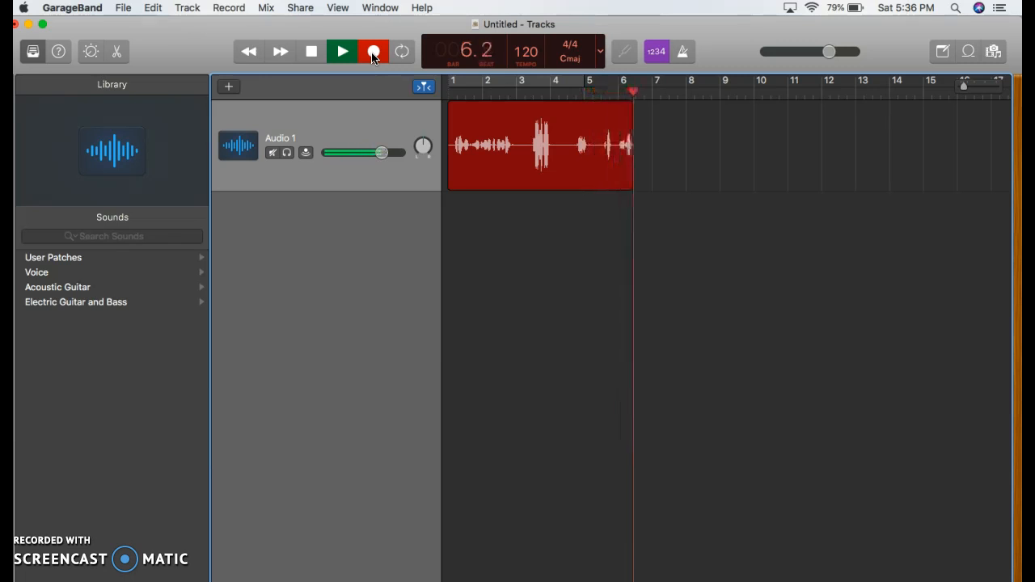
{"action": "left_click", "coordinate": [373, 53]}
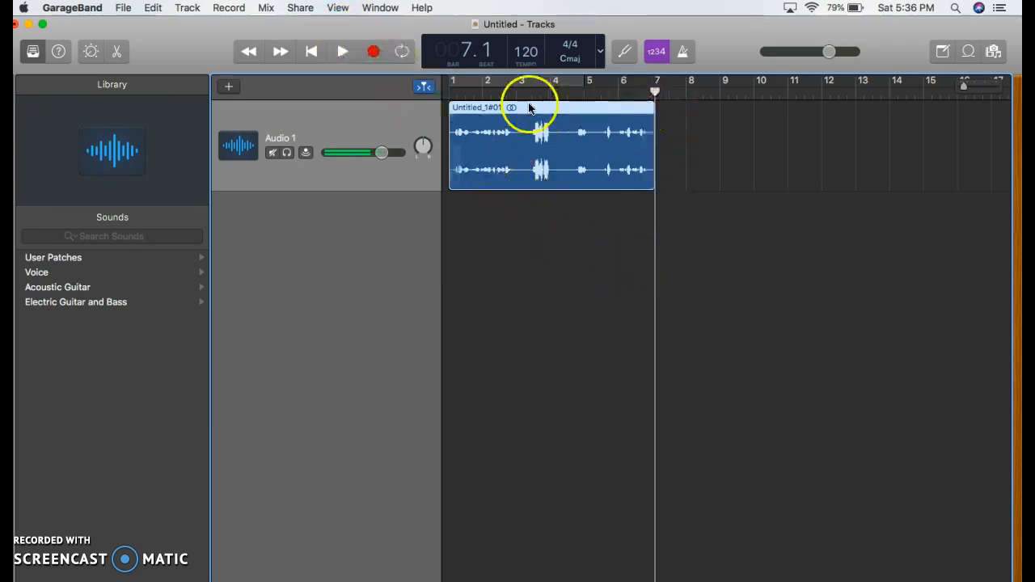
{"action": "left_click", "coordinate": [447, 91]}
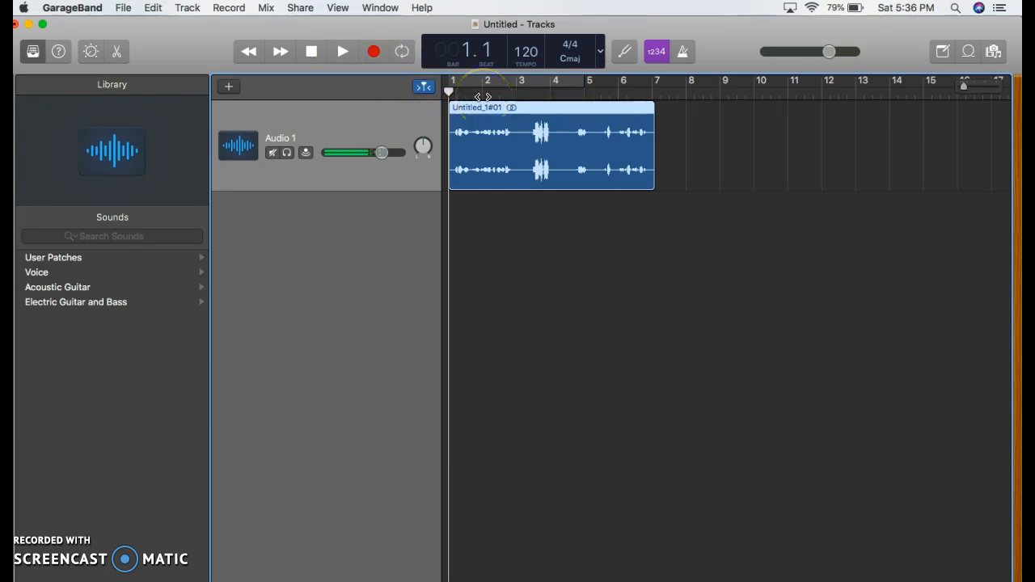
{"action": "key", "text": "space"}
{"action": "key", "text": "XF86AudioRaiseVolume"}
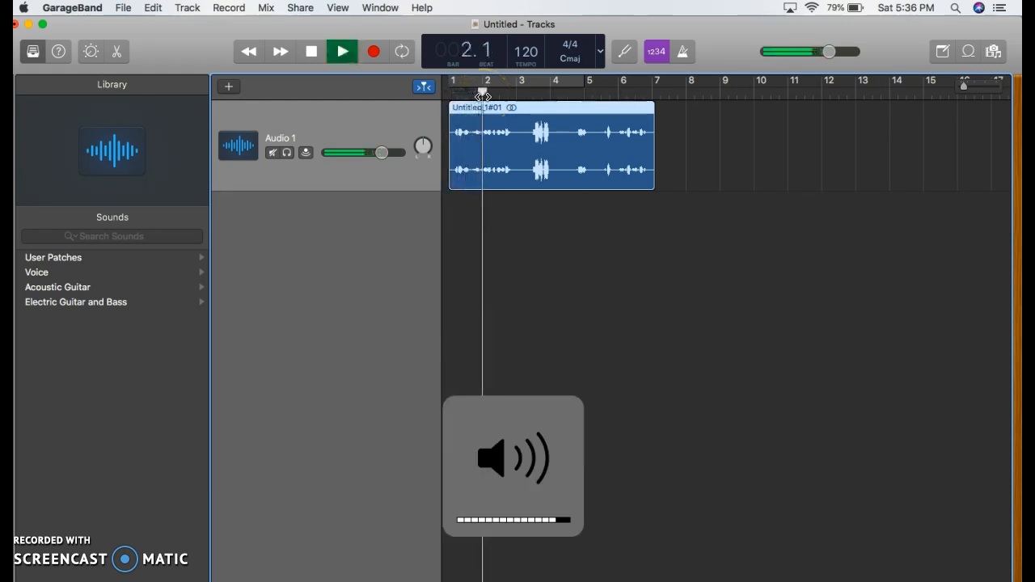
{"action": "key", "text": "space"}
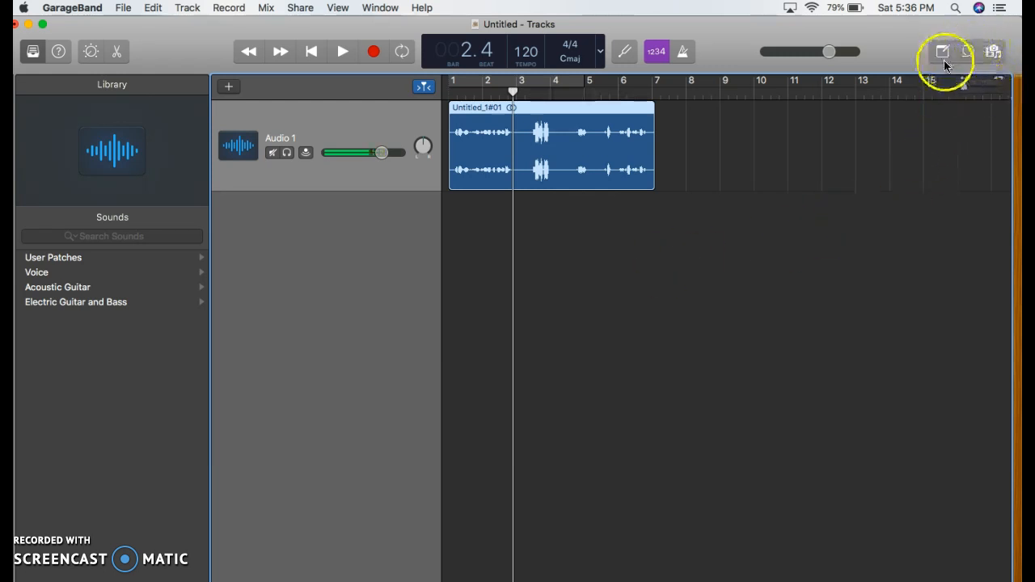
Show the Apple Loops browser and filter the loops by the Piano instrument.
{"action": "left_click", "coordinate": [969, 51]}
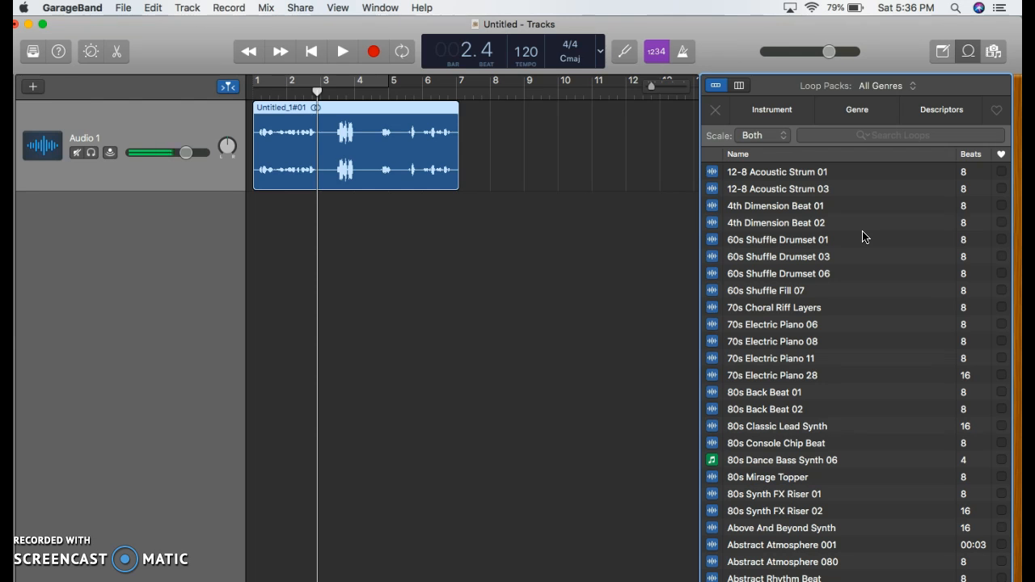
{"action": "left_click", "coordinate": [774, 113]}
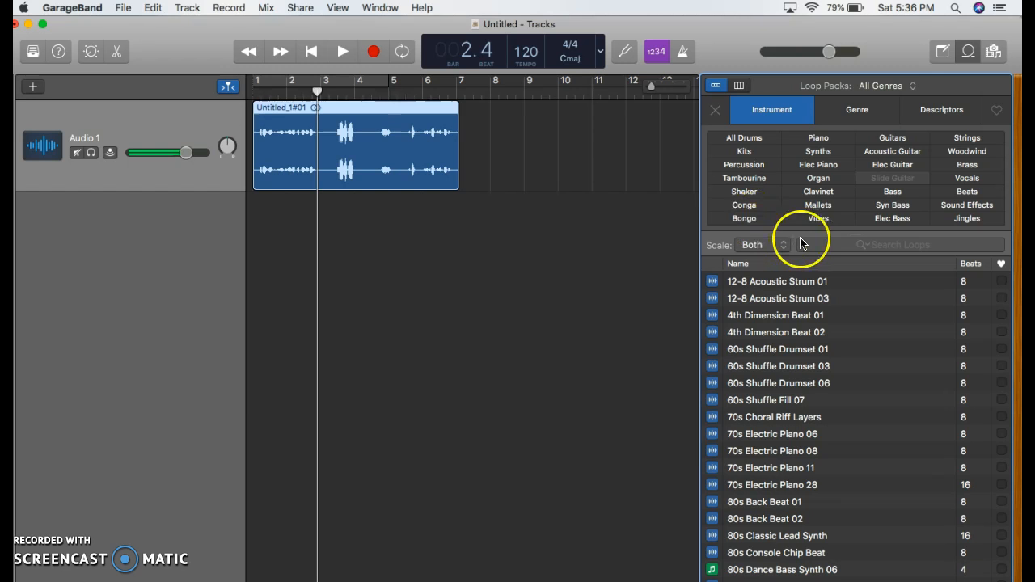
{"action": "left_click", "coordinate": [862, 118]}
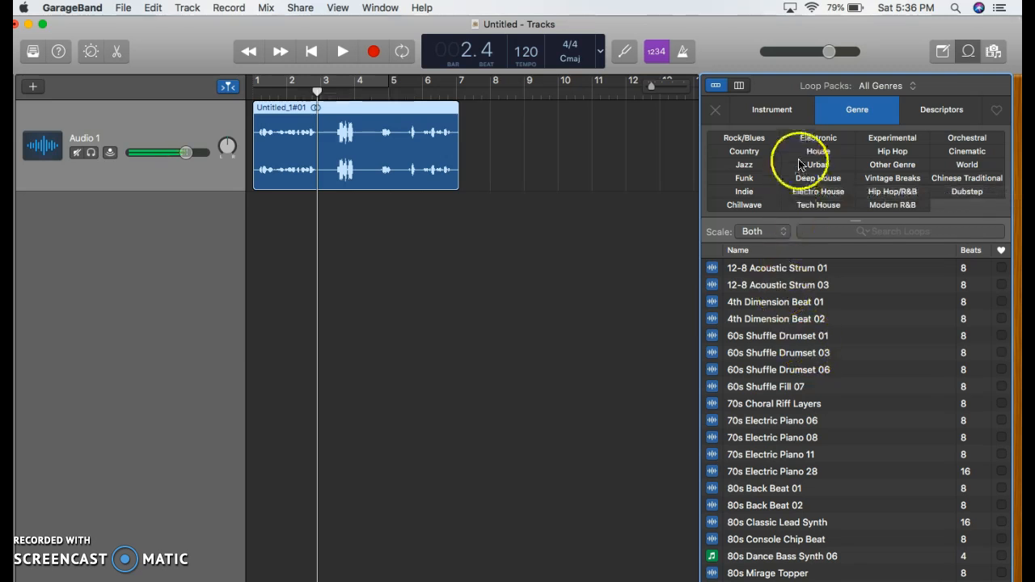
{"action": "left_click", "coordinate": [777, 111]}
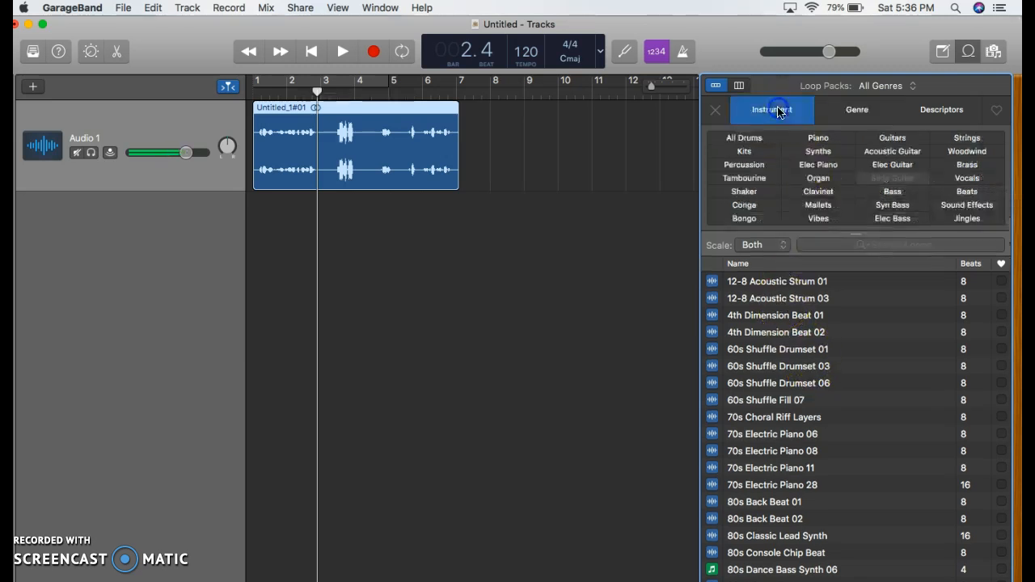
{"action": "left_click", "coordinate": [819, 139]}
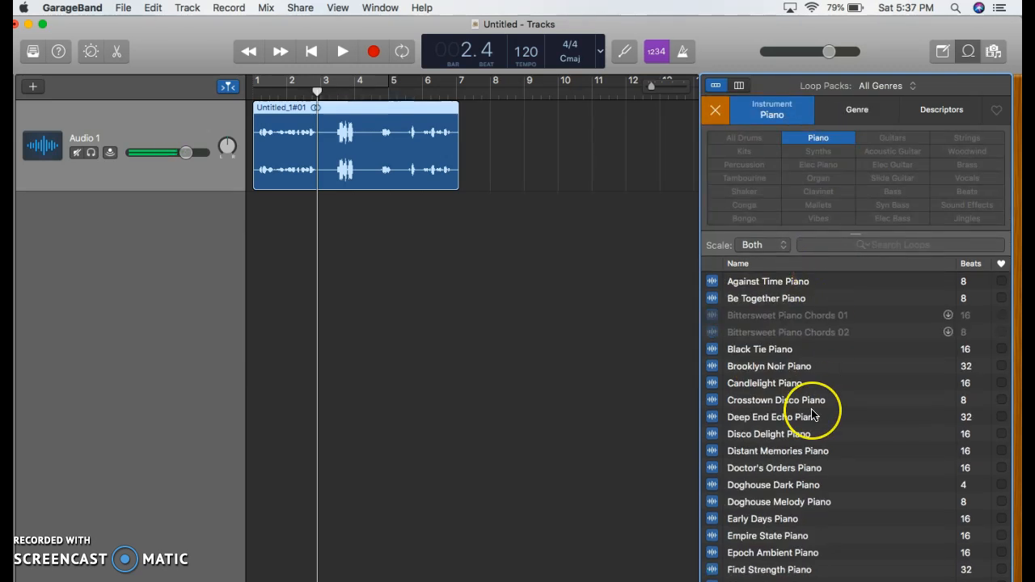
Preview the Honor Piano, Golden Hour Piano, Left Coast Piano and Panorama Piano loops.
{"action": "scroll", "coordinate": [817, 408], "scroll_direction": "down", "scroll_amount": 5}
{"action": "scroll", "coordinate": [813, 415], "scroll_direction": "down", "scroll_amount": 5}
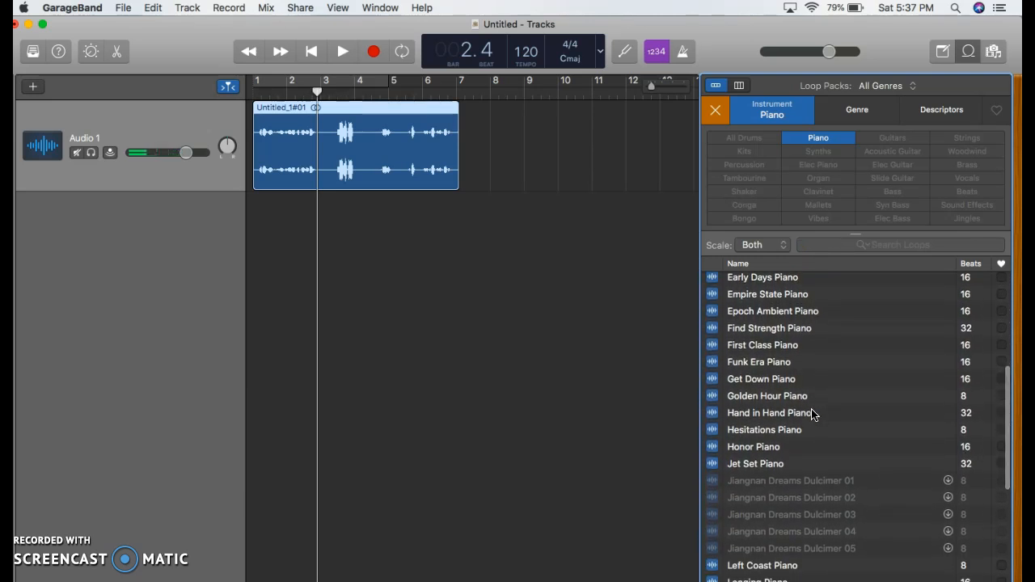
{"action": "left_click", "coordinate": [768, 450]}
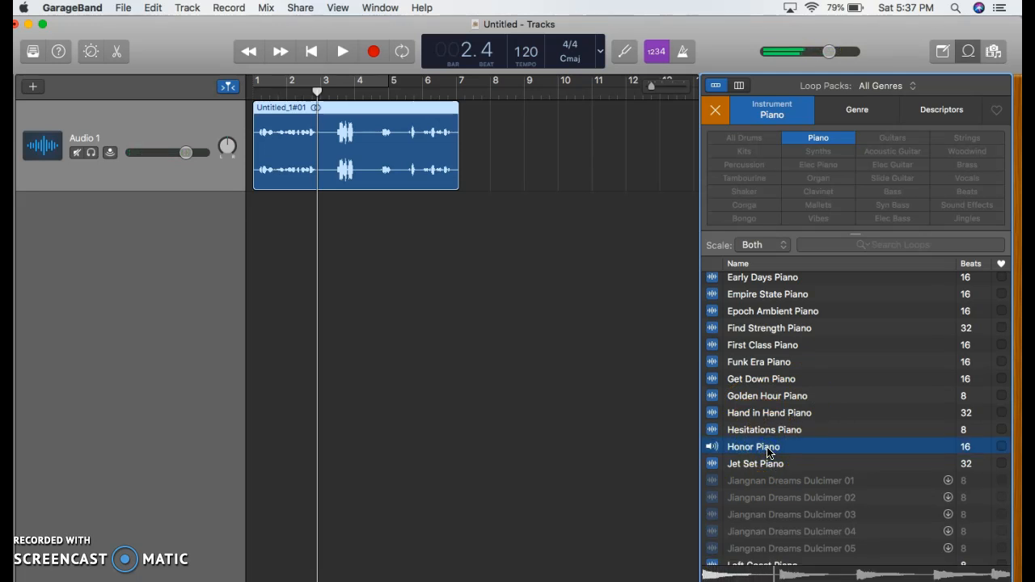
{"action": "left_click", "coordinate": [769, 450]}
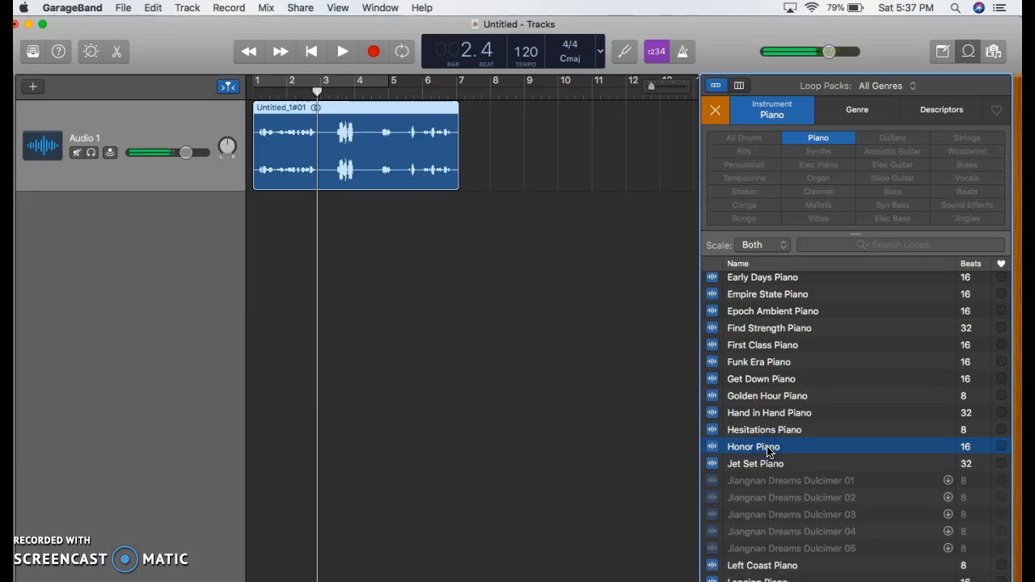
{"action": "scroll", "coordinate": [768, 449], "scroll_direction": "up", "scroll_amount": 1}
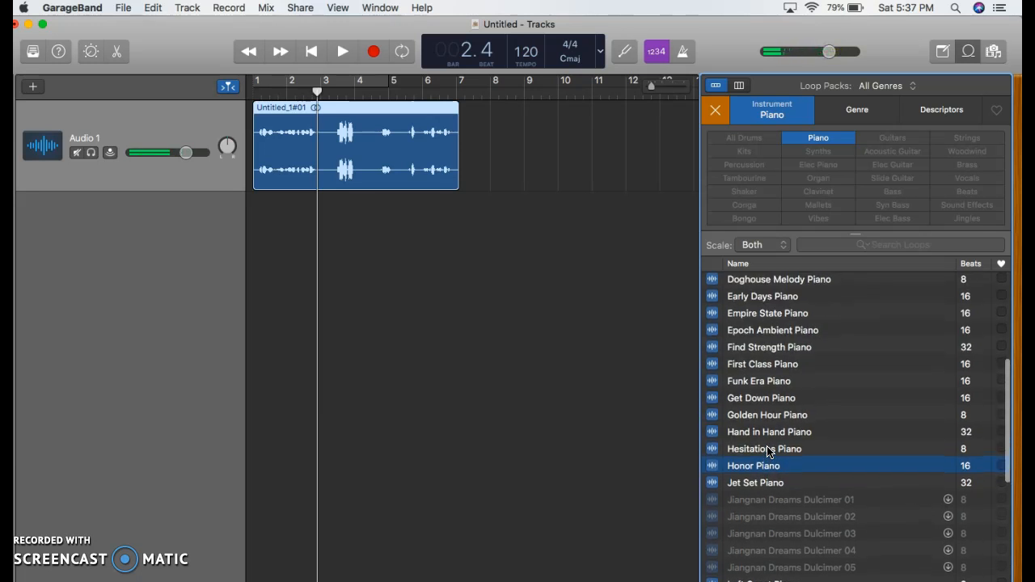
{"action": "left_click", "coordinate": [770, 416]}
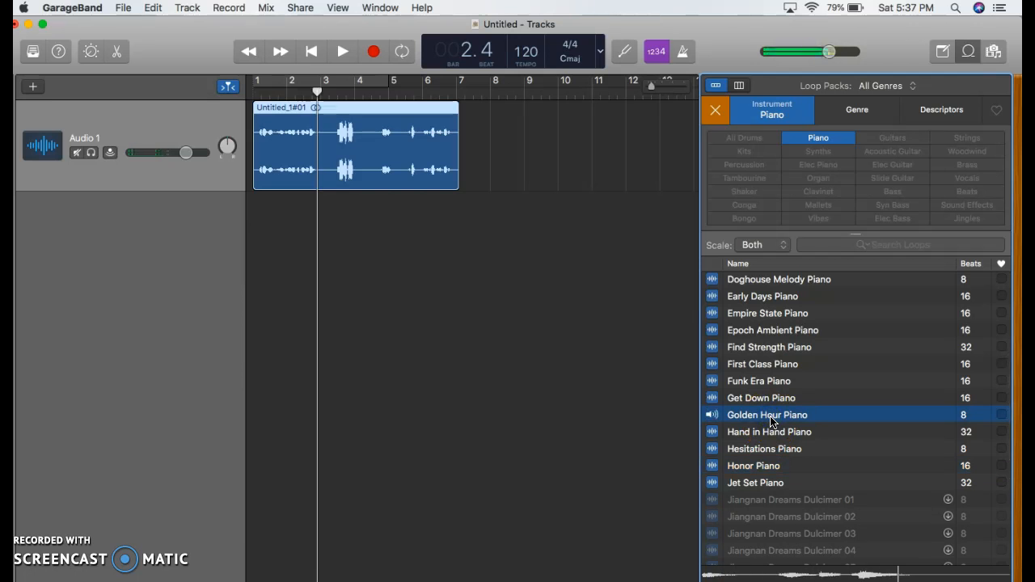
{"action": "left_click", "coordinate": [770, 421]}
{"action": "scroll", "coordinate": [770, 420], "scroll_direction": "down", "scroll_amount": 5}
{"action": "left_click", "coordinate": [773, 490]}
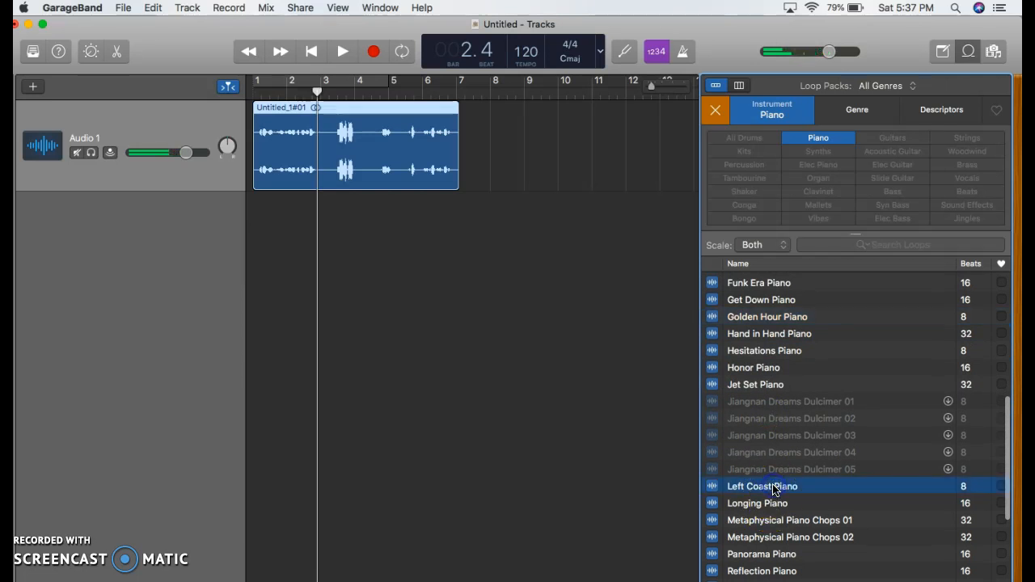
{"action": "scroll", "coordinate": [764, 536], "scroll_direction": "down", "scroll_amount": 2}
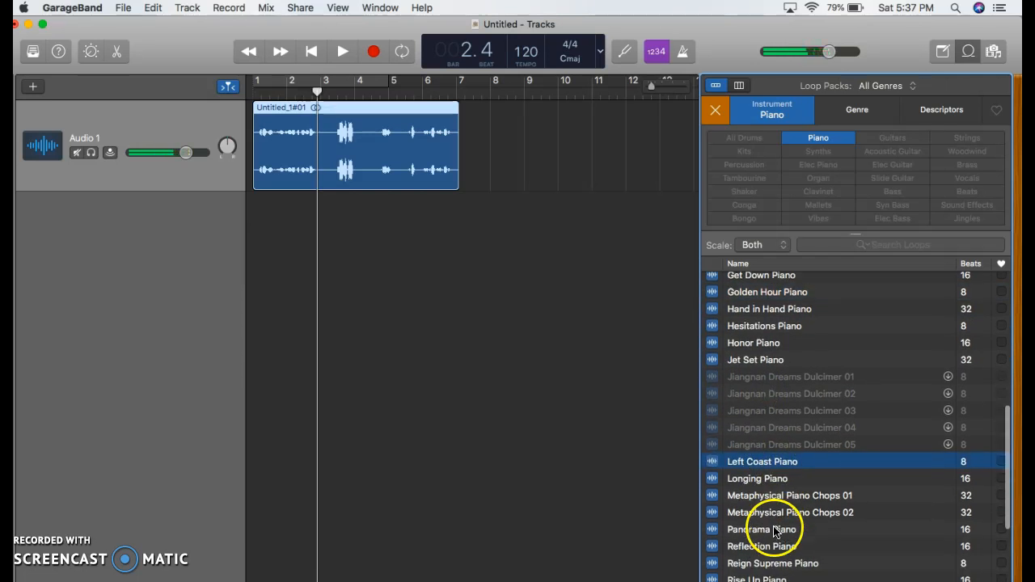
{"action": "left_click", "coordinate": [773, 527]}
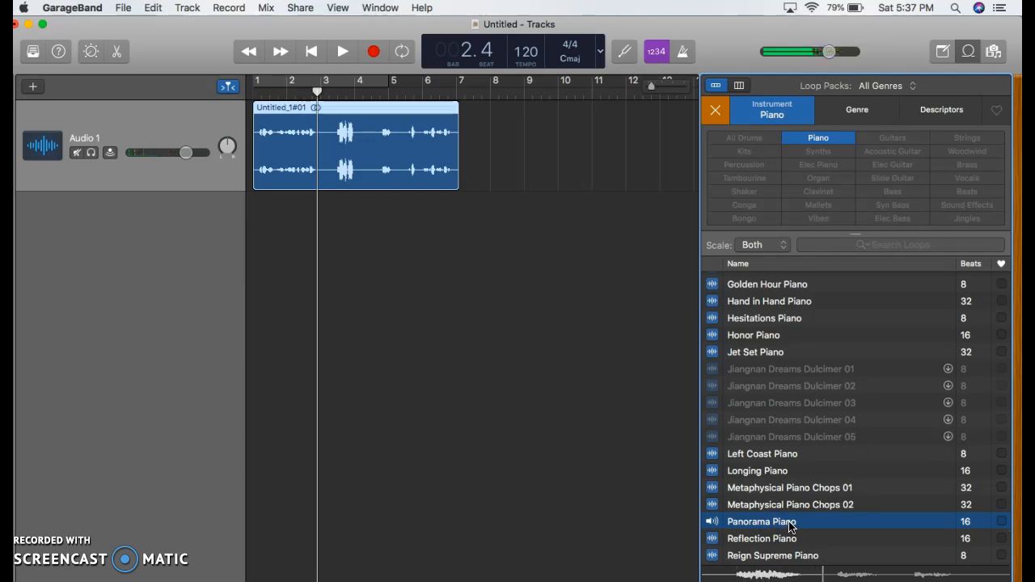
{"action": "left_click", "coordinate": [791, 525]}
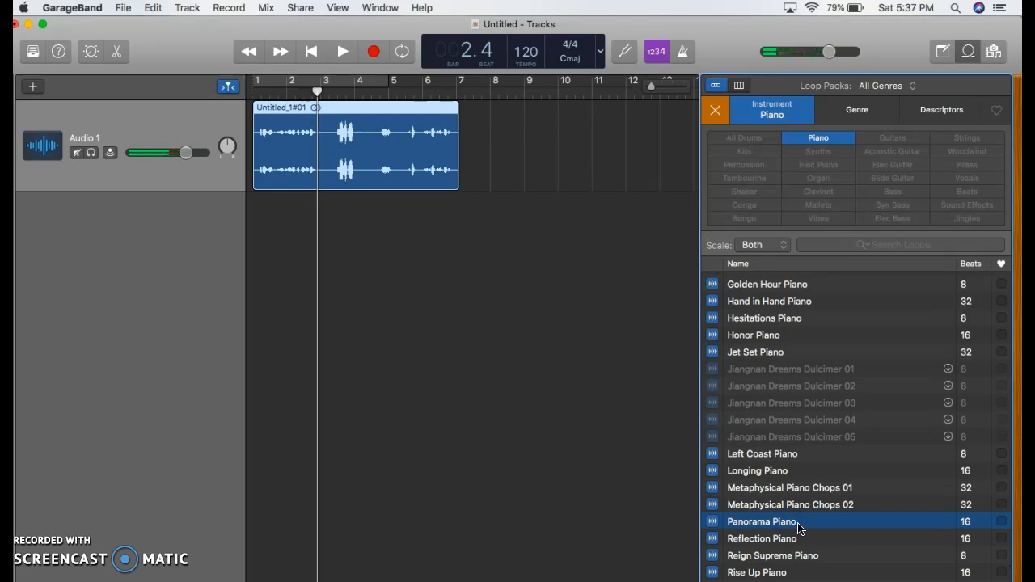
Add the Panorama Piano loop as a new track starting at bar 1 and repeat it to about bar 7, matching the voice recording.
{"action": "left_click_drag", "start_coordinate": [798, 527], "coordinate": [249, 263]}
{"action": "left_click_drag", "start_coordinate": [384, 219], "coordinate": [458, 215]}
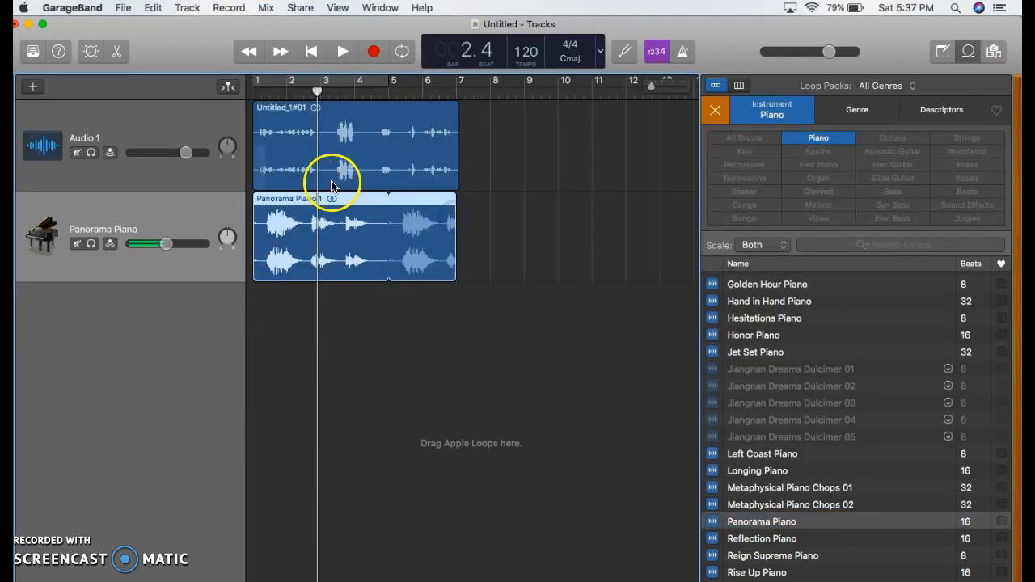
Play the voice recording and piano loop together from the start of the project for a couple of bars.
{"action": "left_click", "coordinate": [253, 91]}
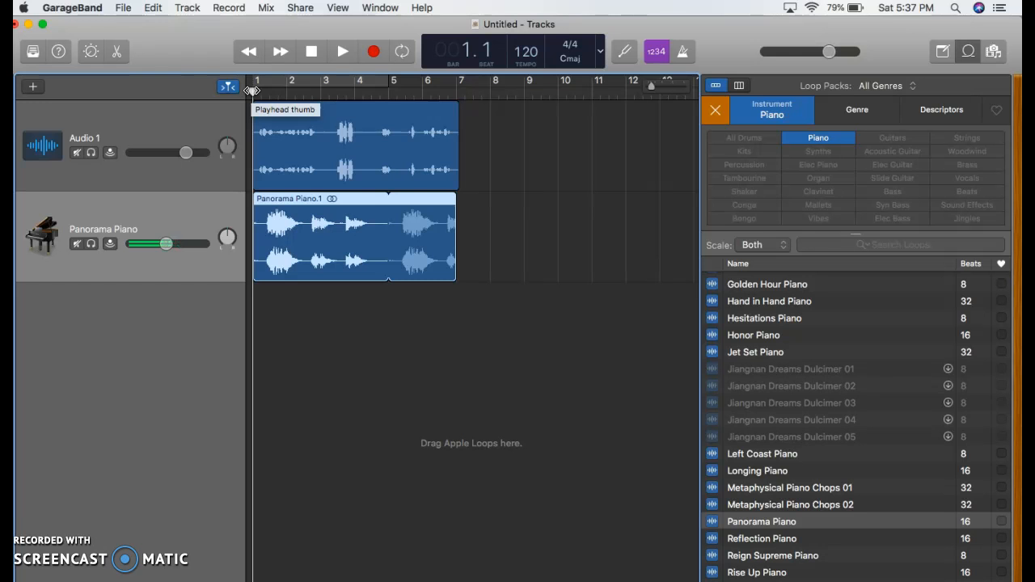
{"action": "key", "text": "space"}
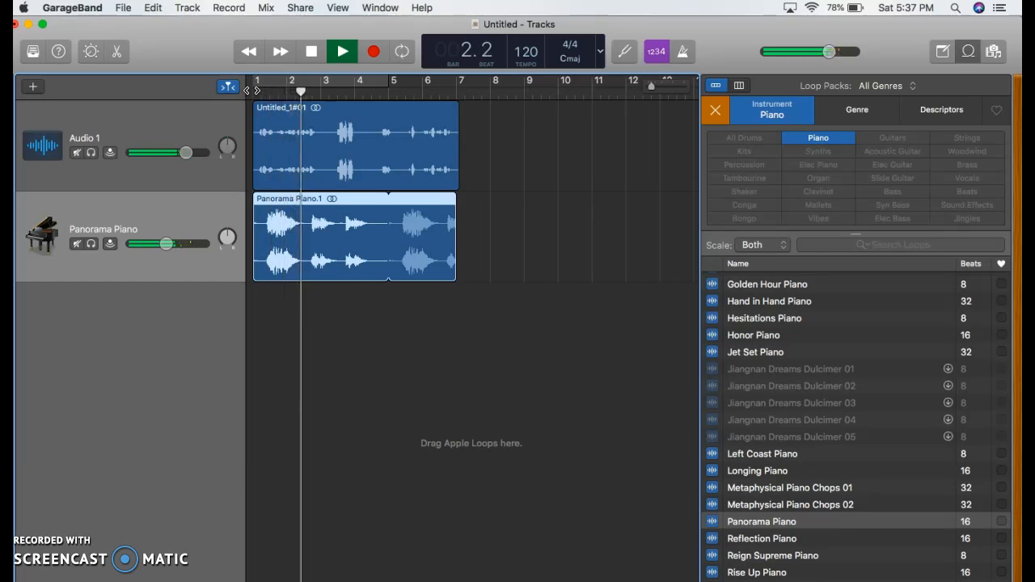
{"action": "key", "text": "space"}
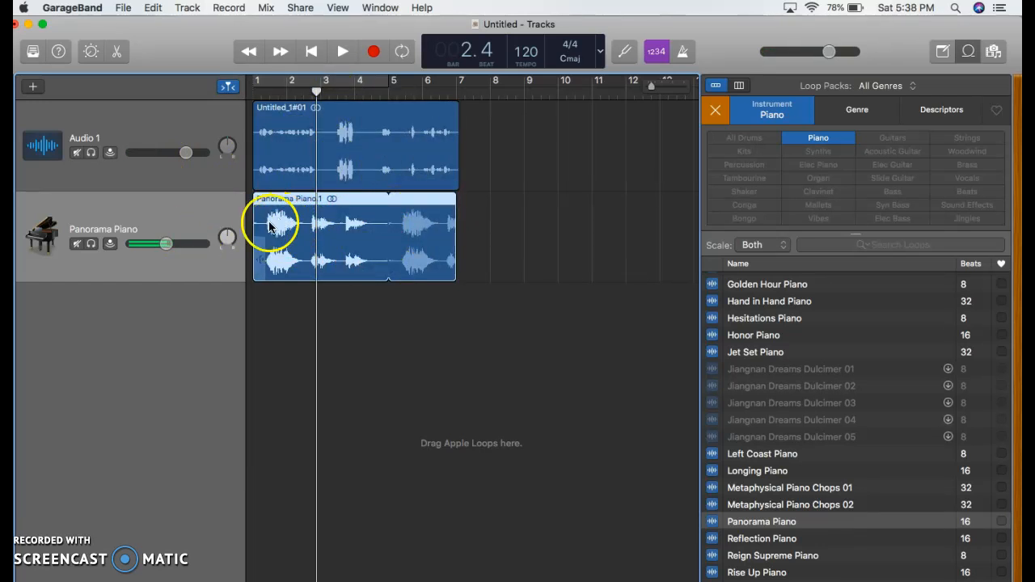
Lower the Panorama Piano track's volume and slightly raise the Audio 1 track's volume, with the playhead returned to bar 1.
{"action": "left_click", "coordinate": [166, 245]}
{"action": "left_click_drag", "start_coordinate": [166, 245], "coordinate": [141, 243]}
{"action": "left_click", "coordinate": [188, 156]}
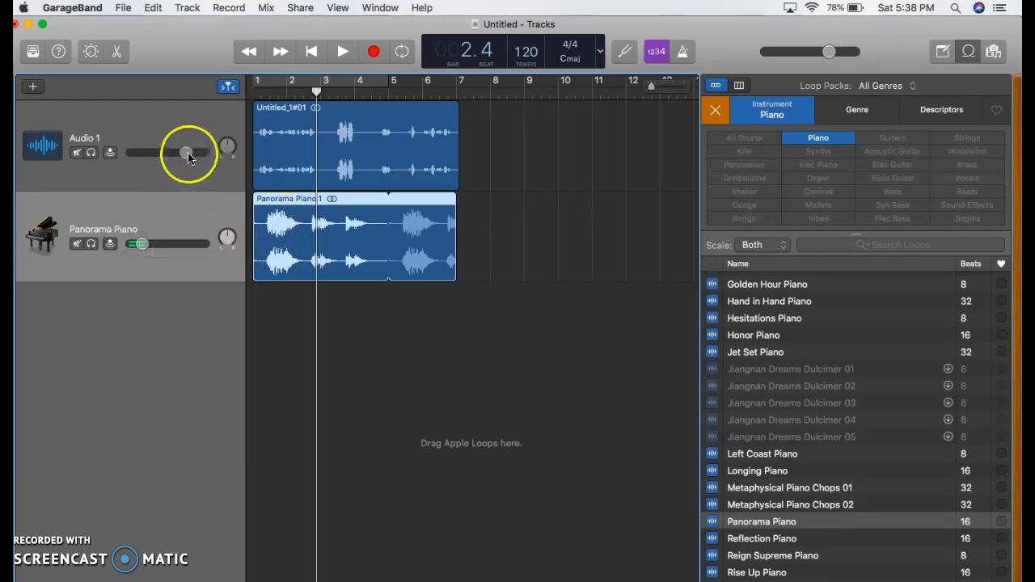
{"action": "left_click_drag", "start_coordinate": [187, 157], "coordinate": [209, 156]}
{"action": "left_click", "coordinate": [255, 88]}
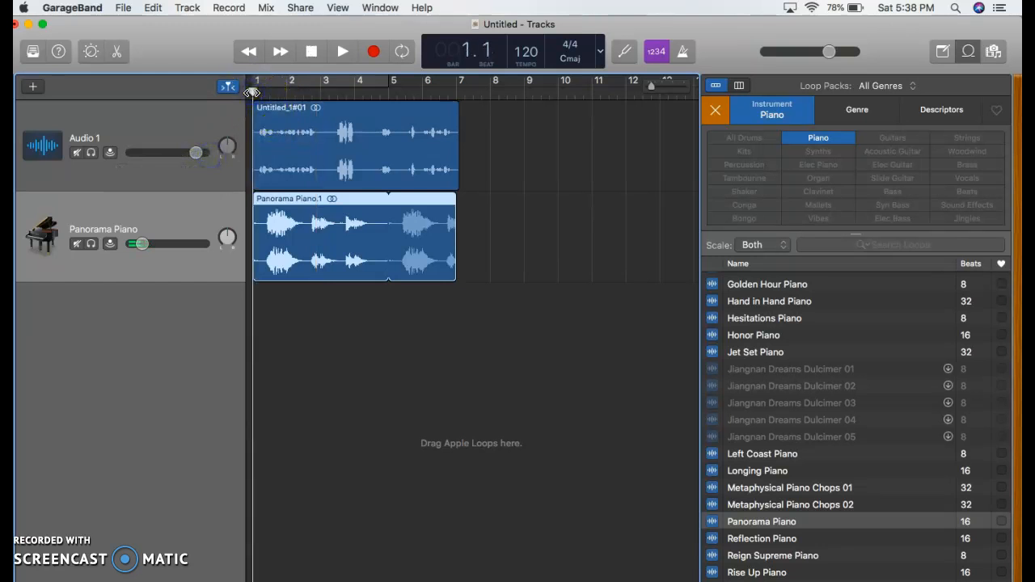
Play the rebalanced voice and piano mix from bar 1 to about bar 2, and close the Loop Browser.
{"action": "key", "text": "space"}
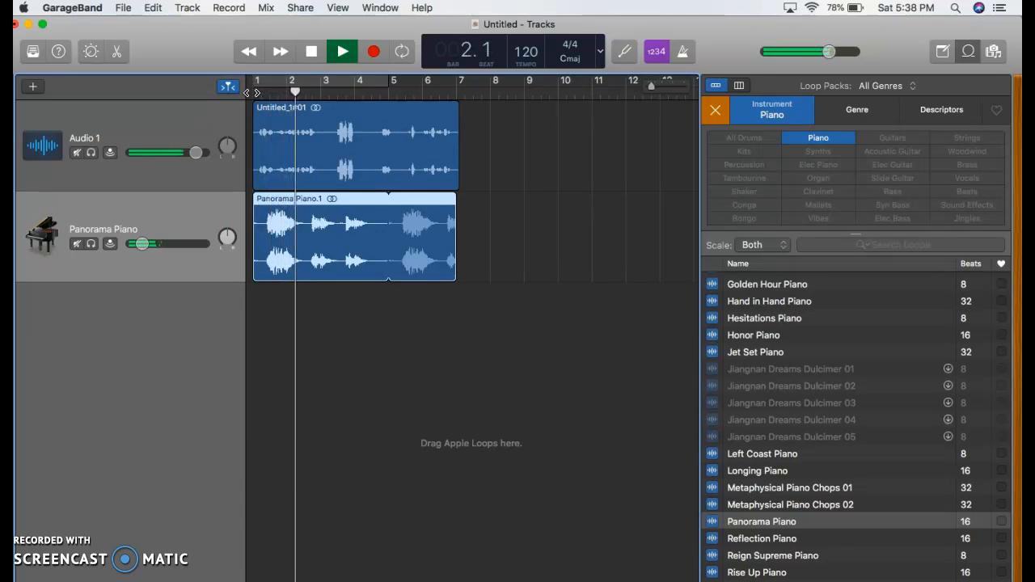
{"action": "key", "text": "space"}
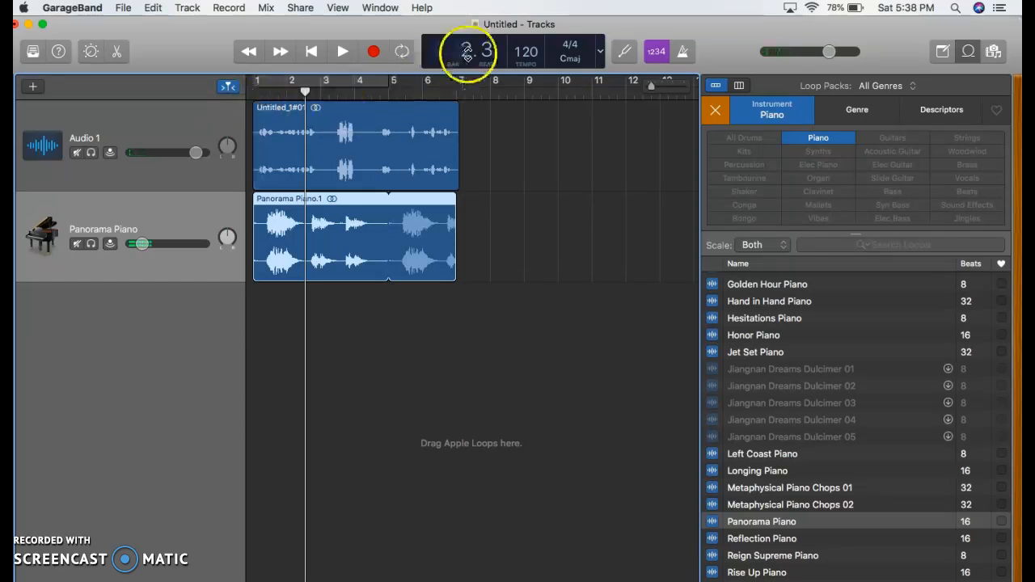
{"action": "left_click", "coordinate": [715, 109]}
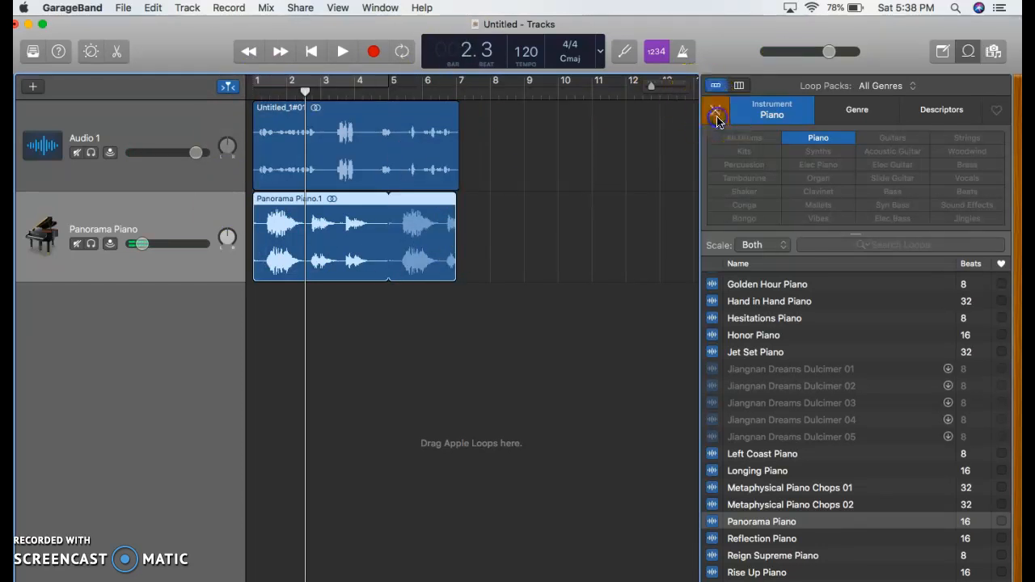
{"action": "left_click", "coordinate": [969, 51]}
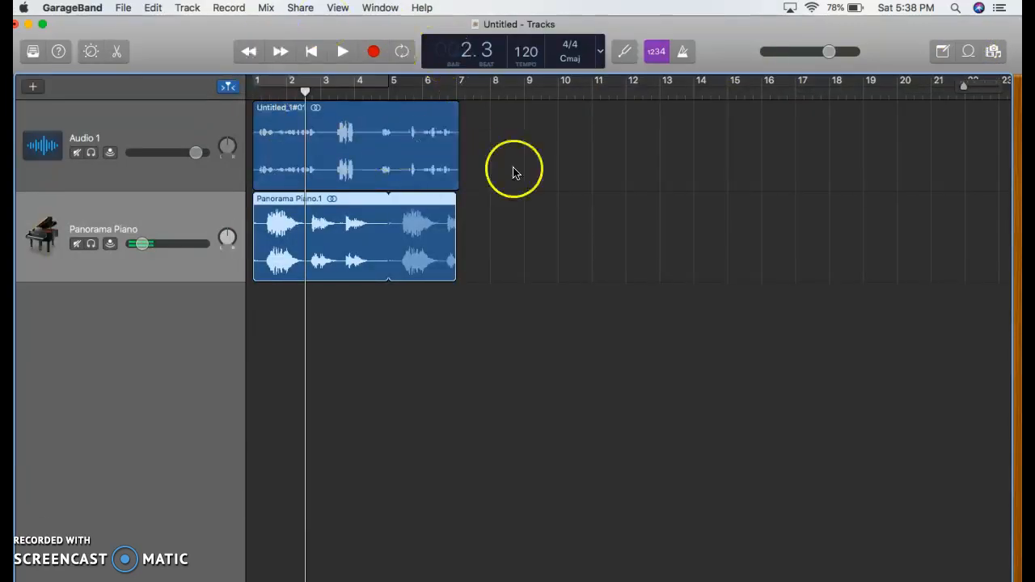
Set up sharing the song to iTunes with the title Audio Test, and cancel the sharing.
{"action": "left_click", "coordinate": [300, 8]}
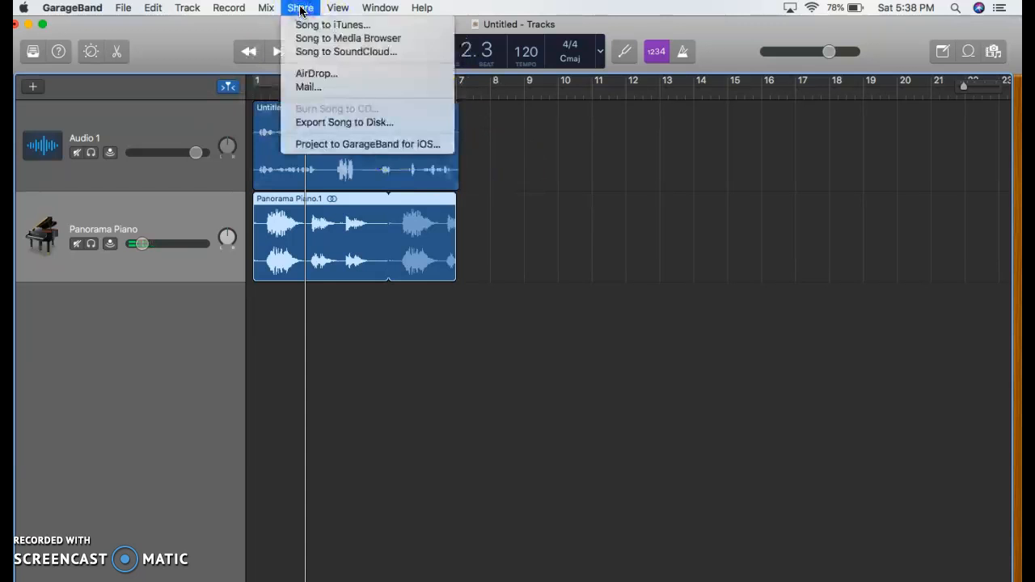
{"action": "left_click", "coordinate": [332, 25]}
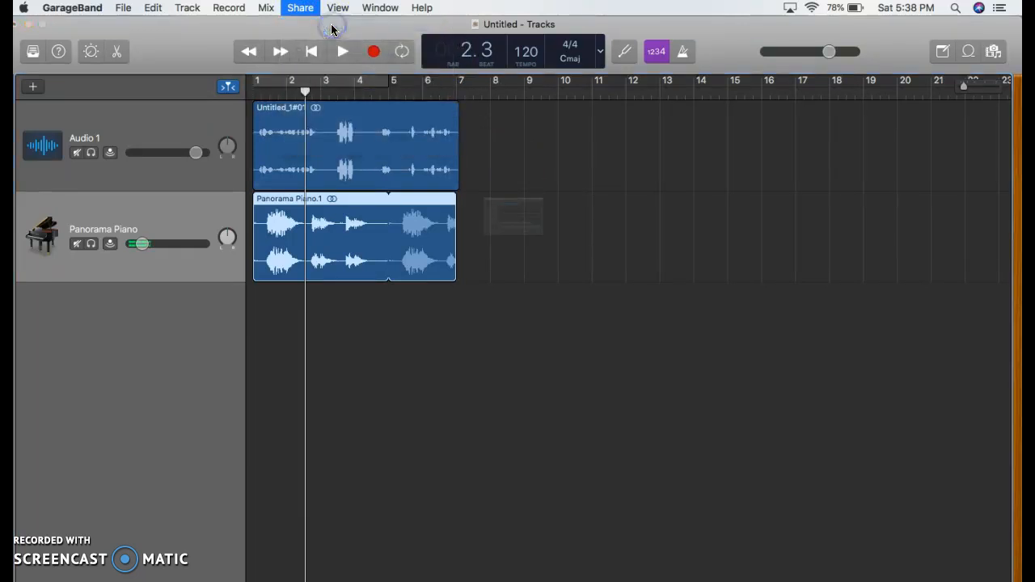
{"action": "key", "text": "BackSpace"}
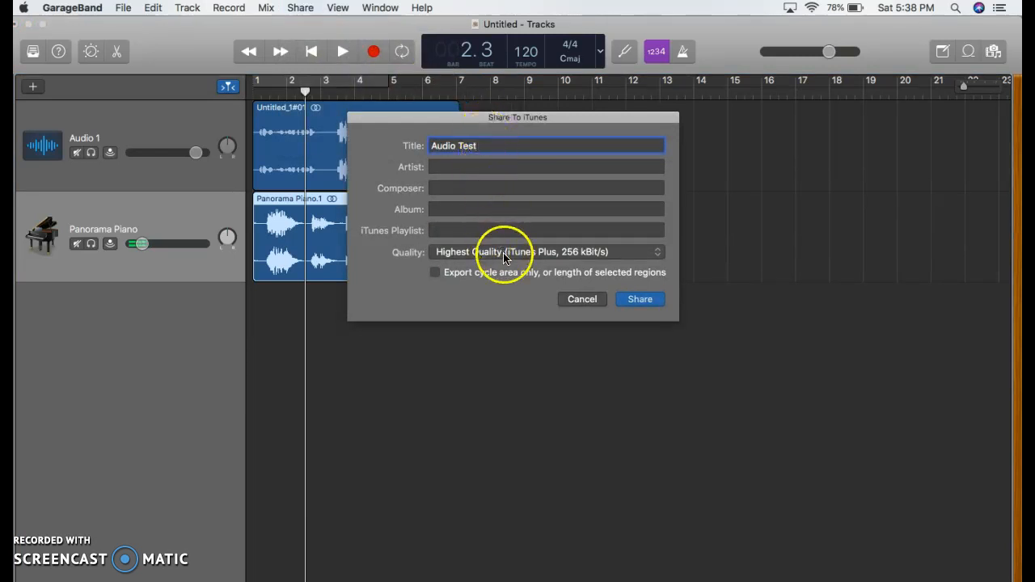
{"action": "left_click", "coordinate": [655, 302]}
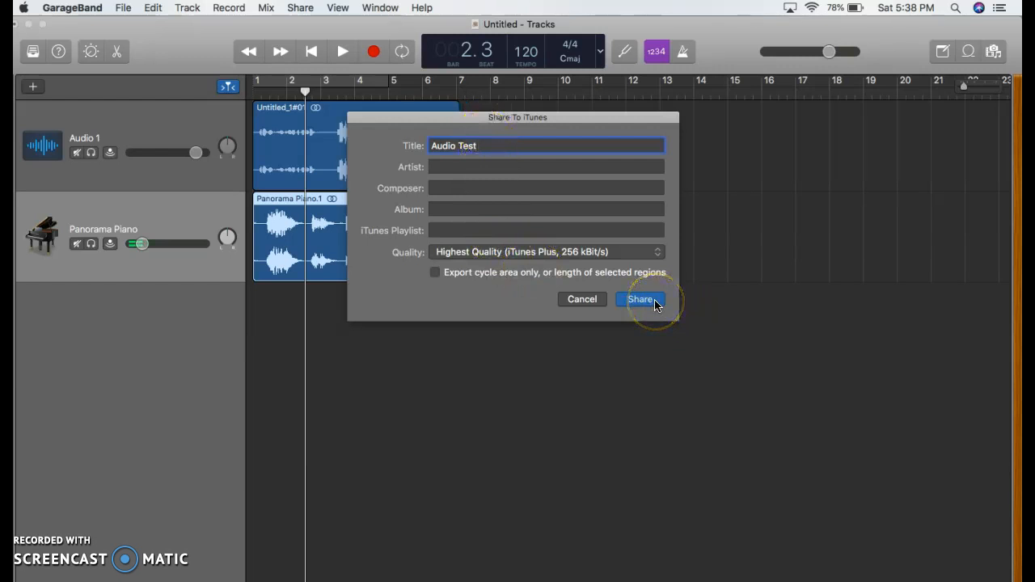
{"action": "left_click", "coordinate": [657, 304]}
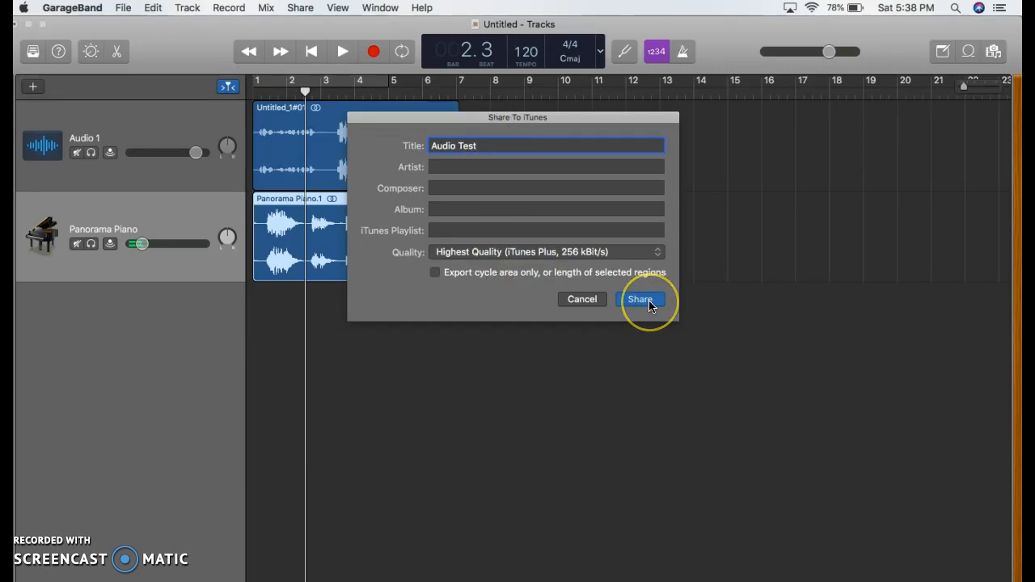
{"action": "left_click", "coordinate": [583, 300]}
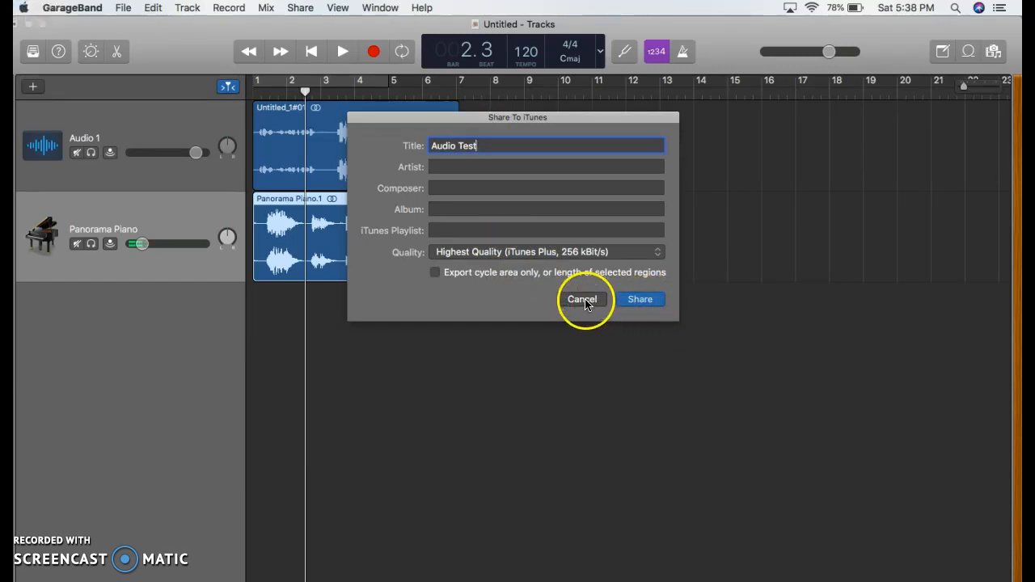
{"action": "left_click", "coordinate": [454, 124]}
Set up exporting the song to disk under the name Audio Test, check the save locations, and cancel the export.
{"action": "left_click", "coordinate": [300, 8]}
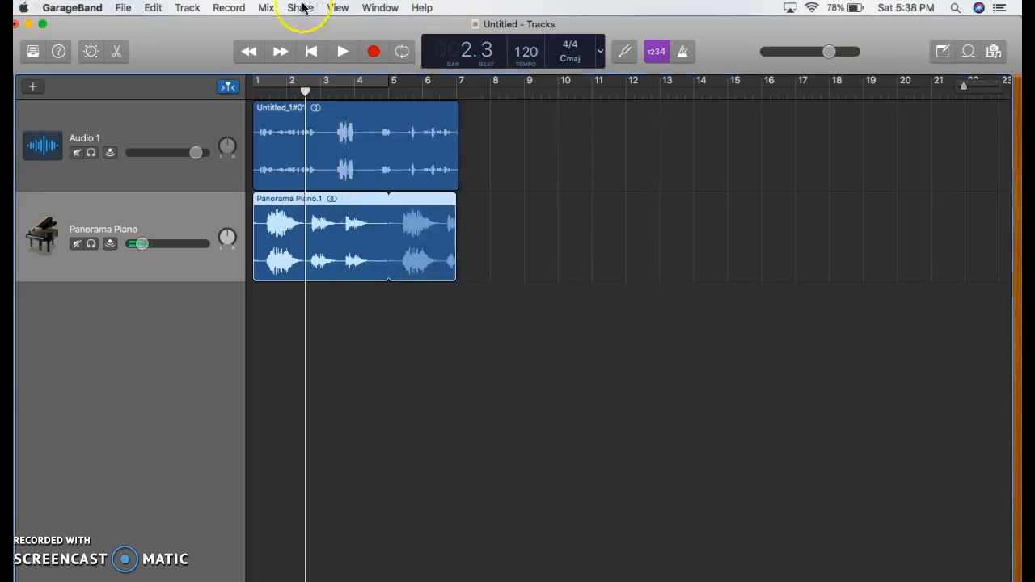
{"action": "left_click", "coordinate": [340, 123]}
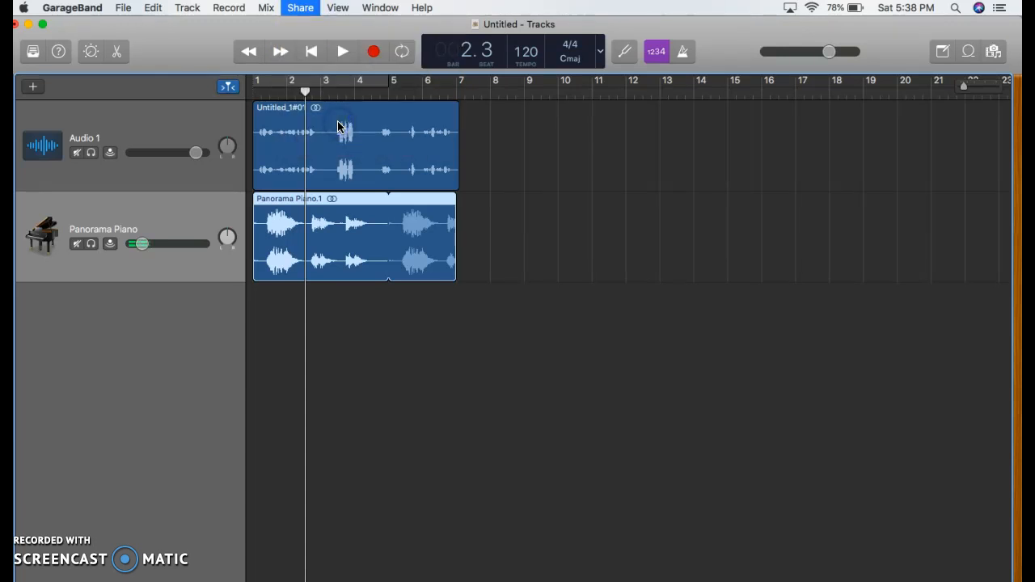
{"action": "key", "text": "BackSpace"}
{"action": "type", "text": "Audio Tes"}
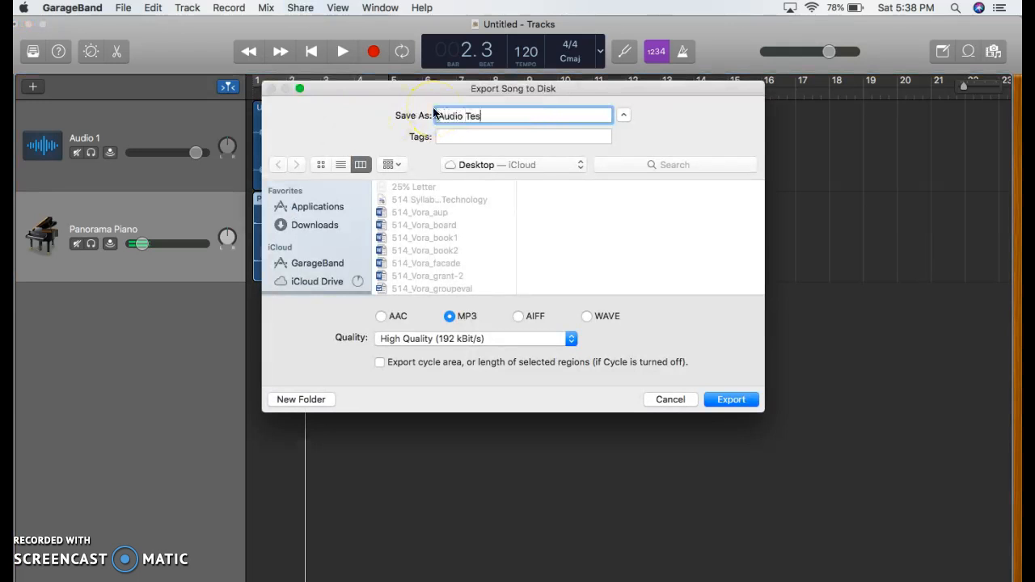
{"action": "scroll", "coordinate": [310, 230], "scroll_direction": "down", "scroll_amount": 3}
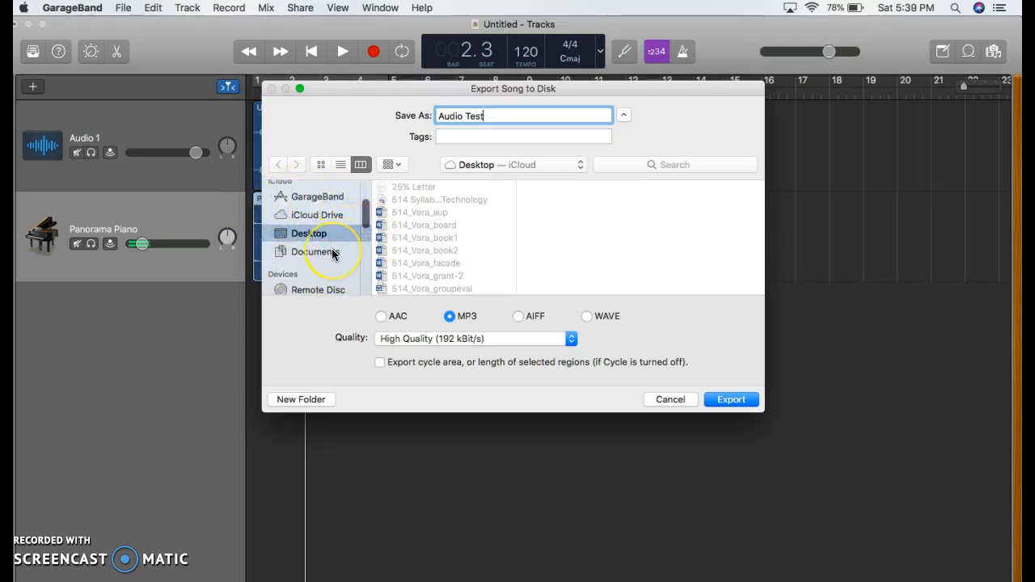
{"action": "scroll", "coordinate": [333, 253], "scroll_direction": "up", "scroll_amount": 3}
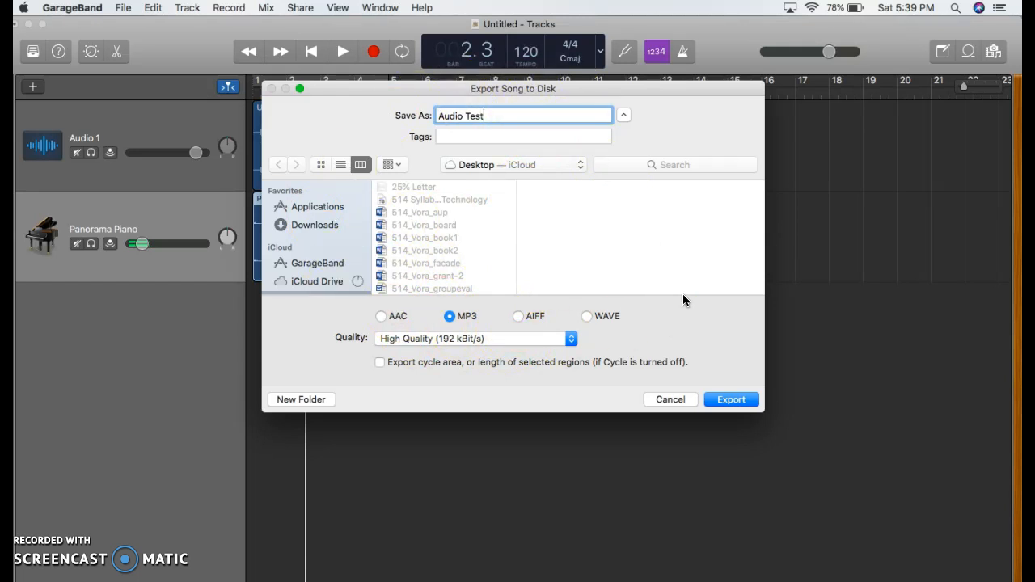
{"action": "left_click", "coordinate": [676, 400]}
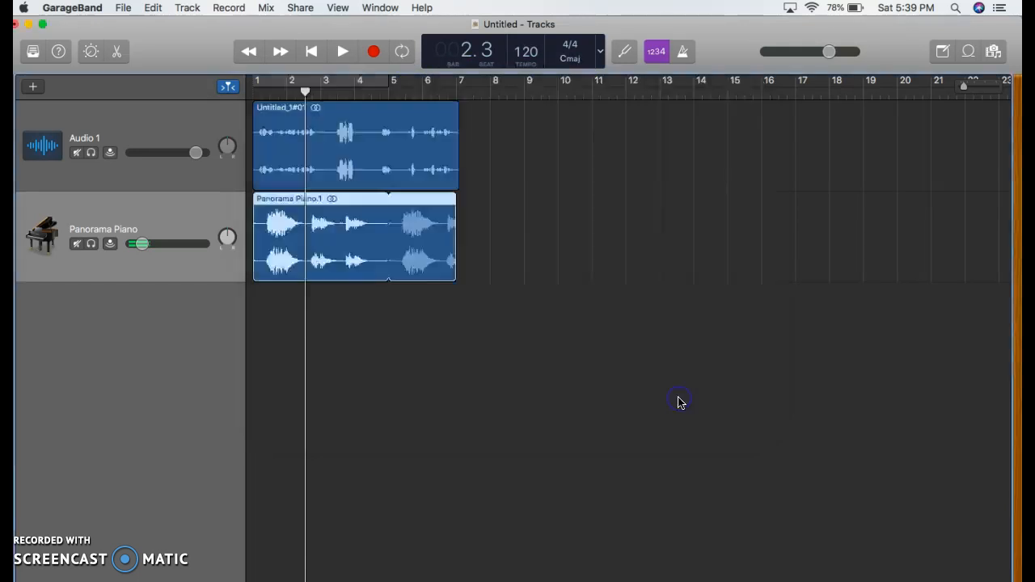